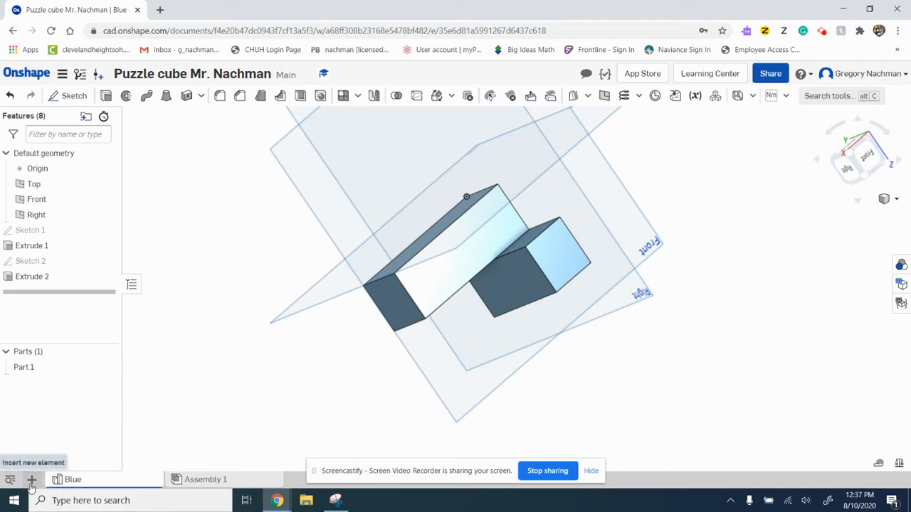
Create a new Part Studio in the puzzle cube document.
click(32, 481)
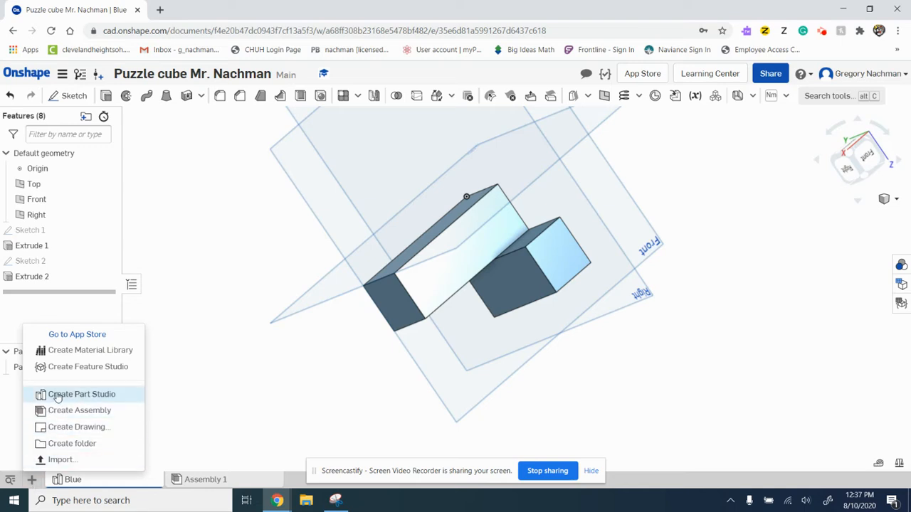
click(188, 400)
click(31, 481)
click(82, 395)
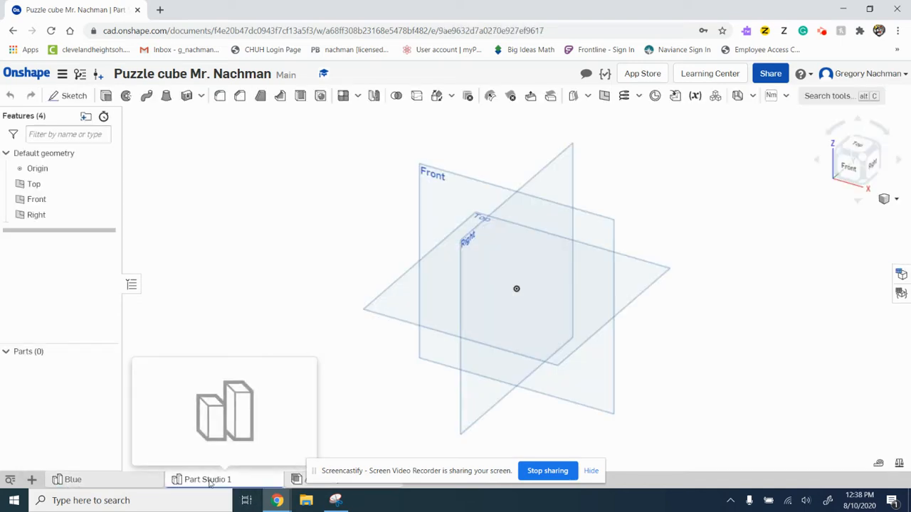
Rename the new Part Studio to "red".
right_click(210, 483)
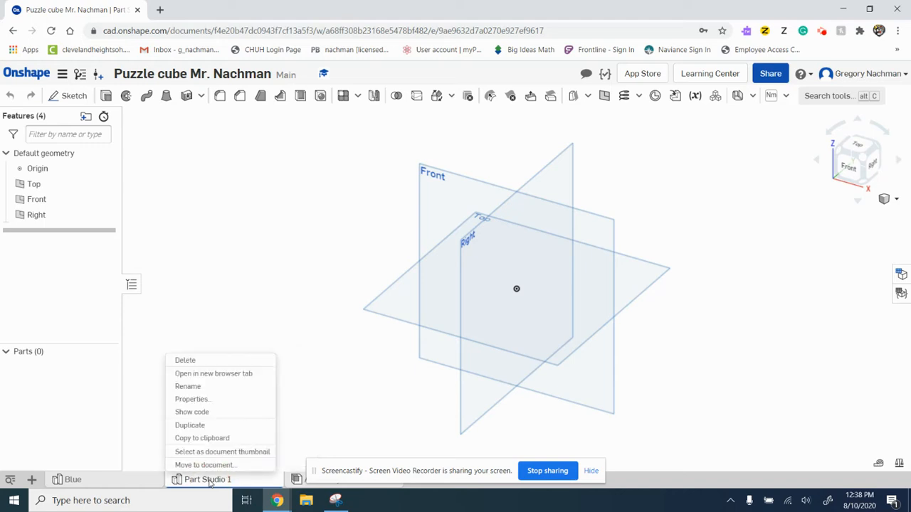
click(187, 387)
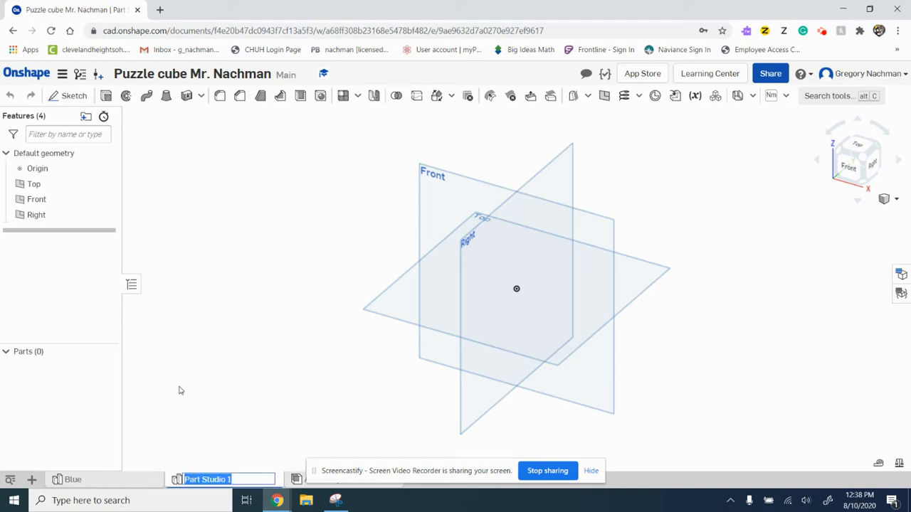
text(re)
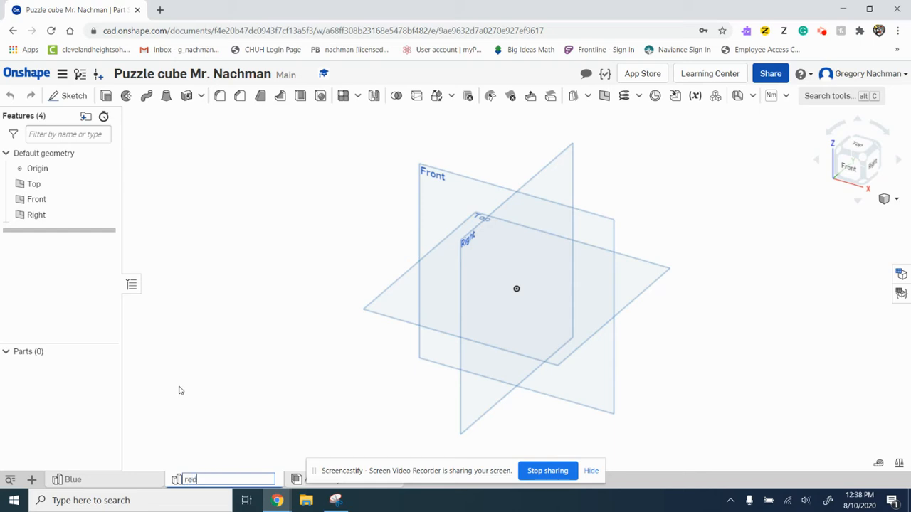
text(d)
click(229, 371)
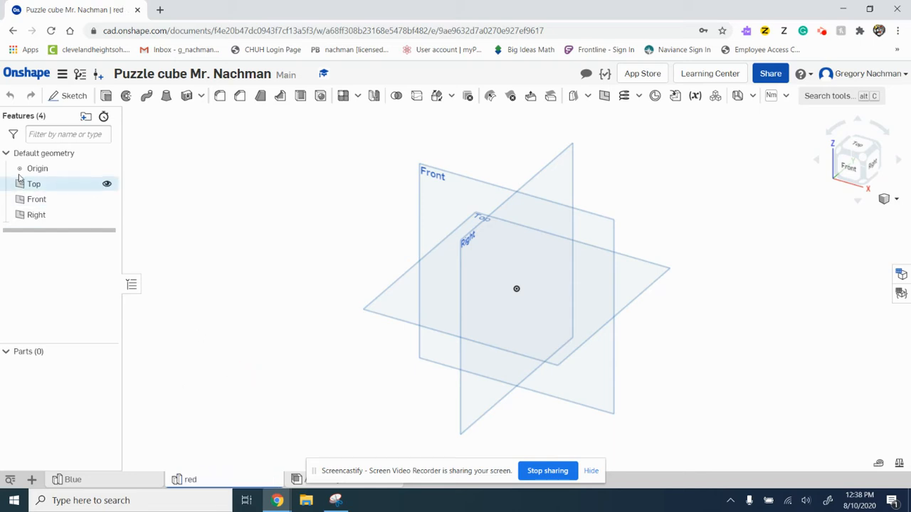
Start a new sketch on the Front plane and view it face-on.
click(68, 96)
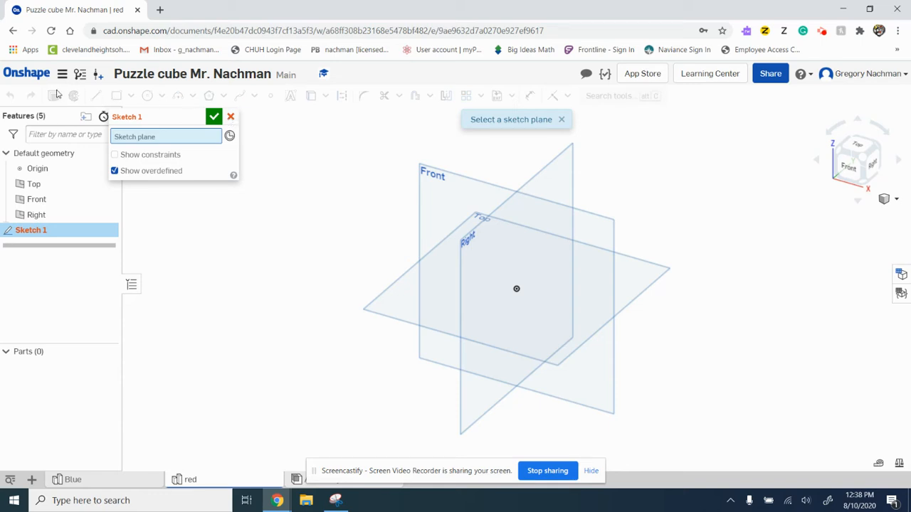
click(456, 208)
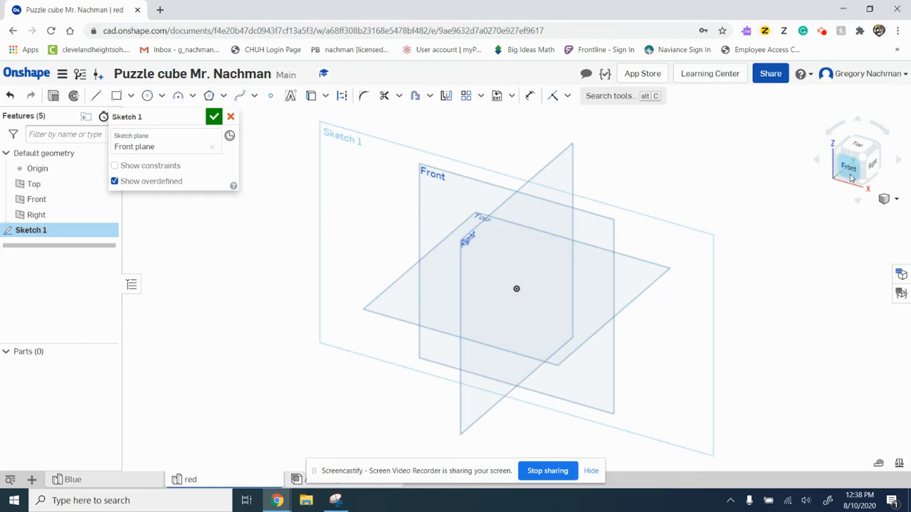
click(850, 175)
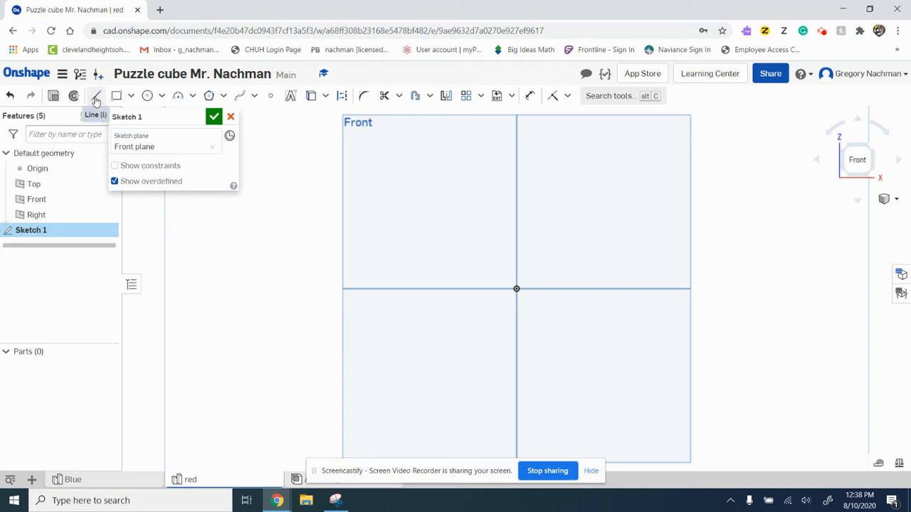
Draw a closed hook-shaped line profile from the origin, about 2.13 in tall and 1.57 in wide, with its short leg away from the origin.
click(97, 104)
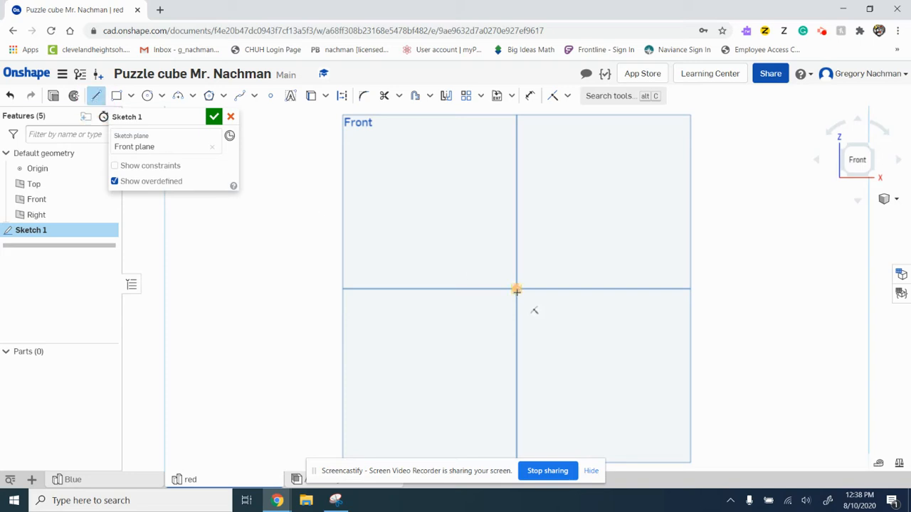
click(517, 290)
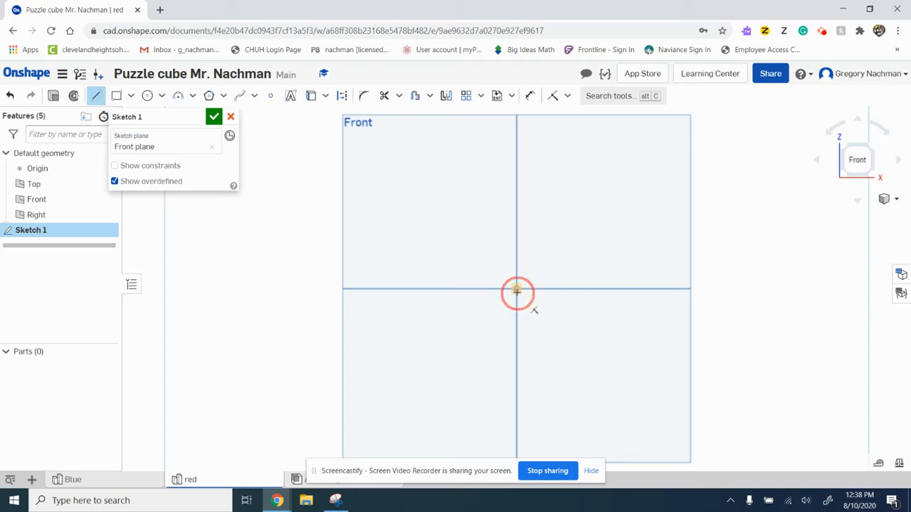
click(516, 166)
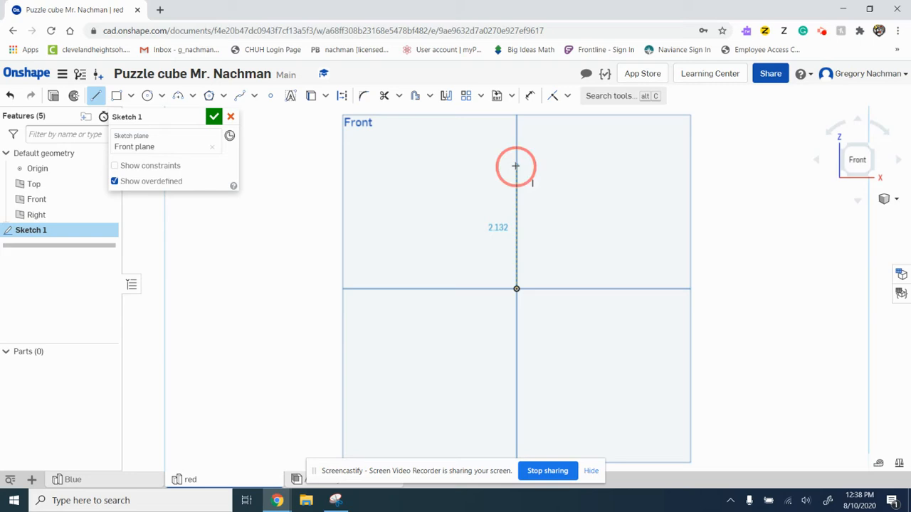
click(608, 165)
click(608, 215)
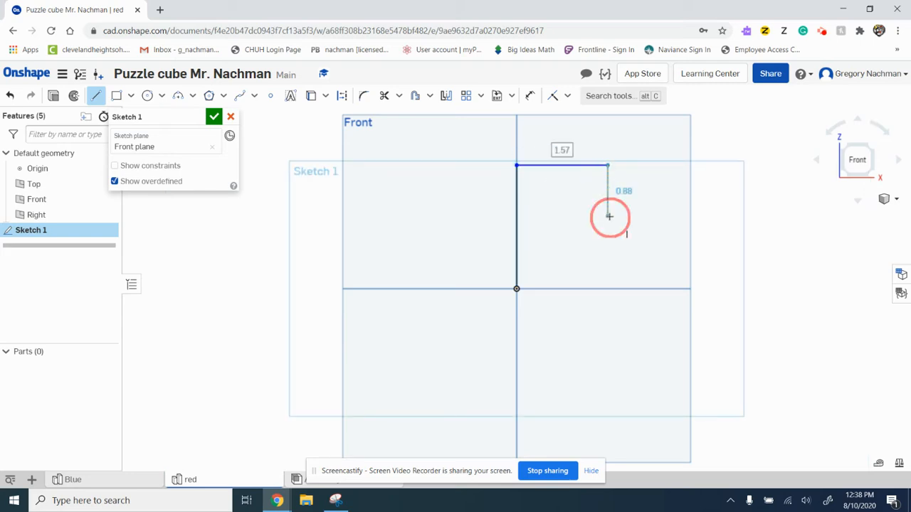
click(585, 215)
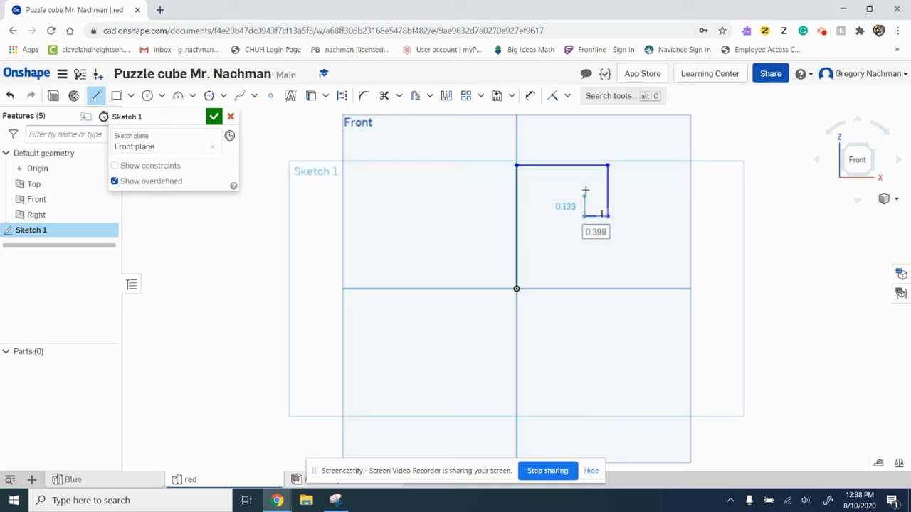
click(585, 188)
click(539, 189)
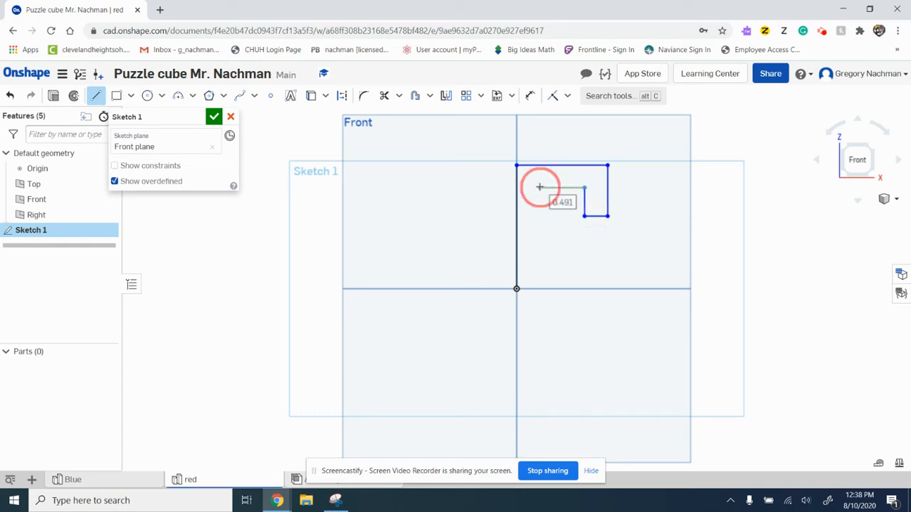
click(536, 289)
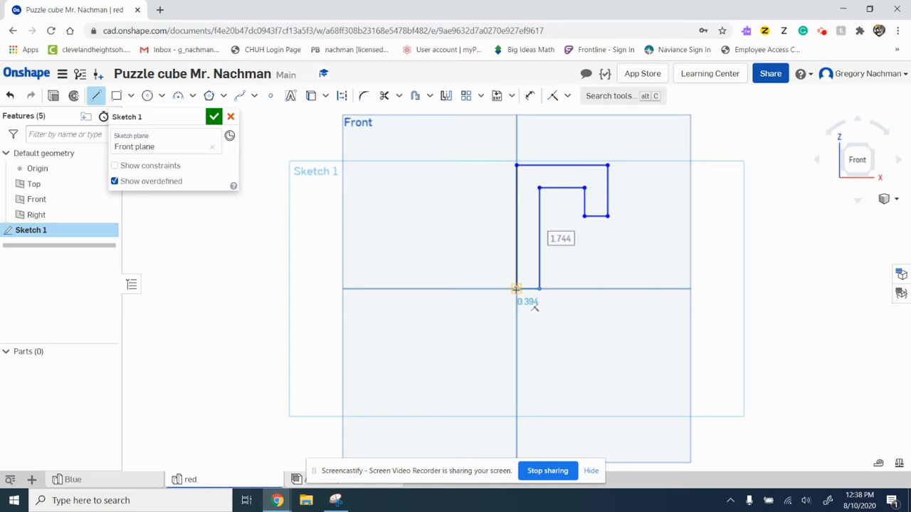
click(516, 288)
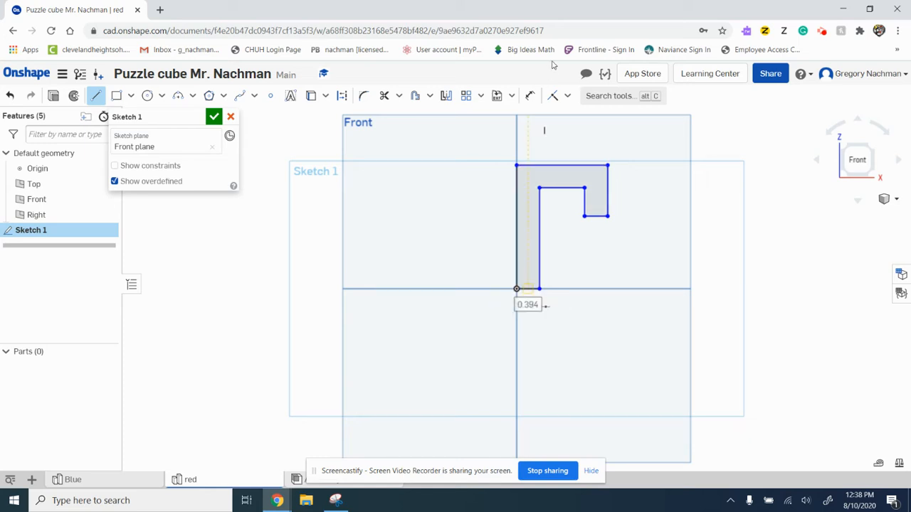
Dimension the profile's long outer vertical edge above the origin to 3 in.
click(530, 96)
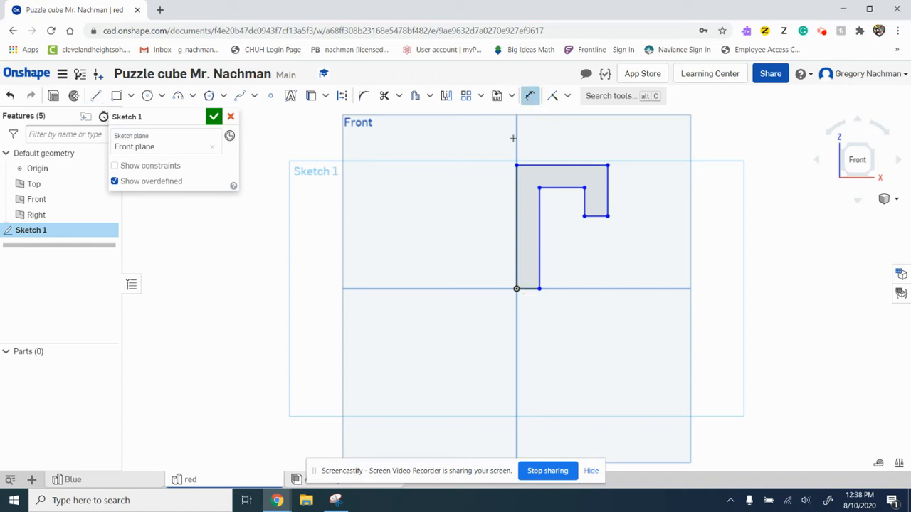
click(517, 206)
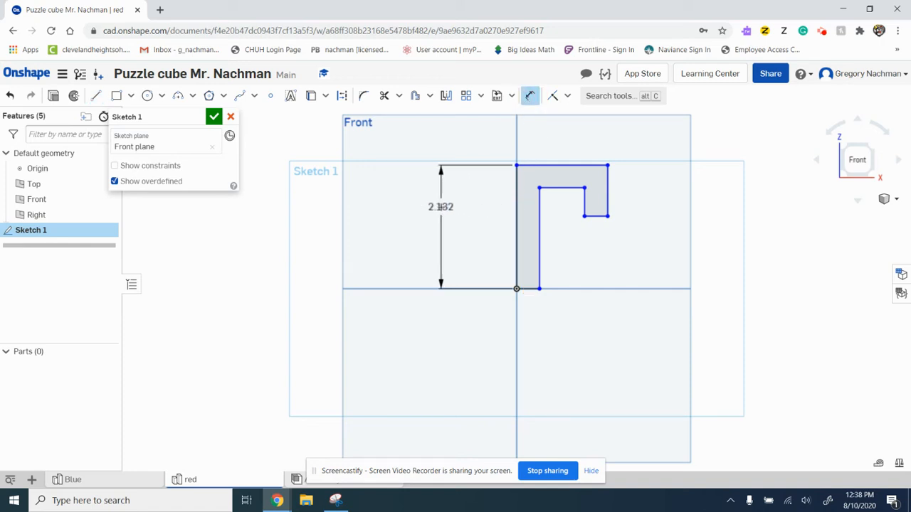
click(441, 206)
text(3)
key(Return)
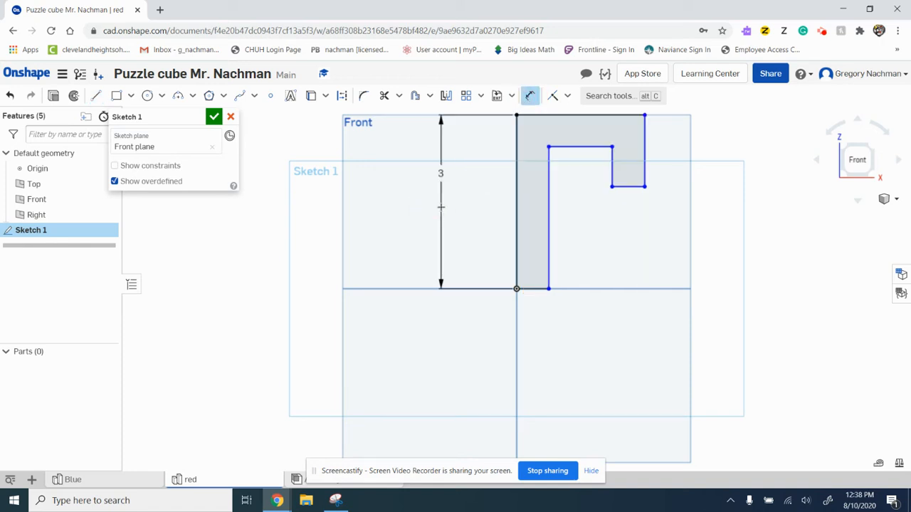
Dimension the bottom edge at the origin to 1 in and the long leg's inner vertical edge to 2 in.
scroll(620, 215, up, 1)
scroll(618, 215, down, 2)
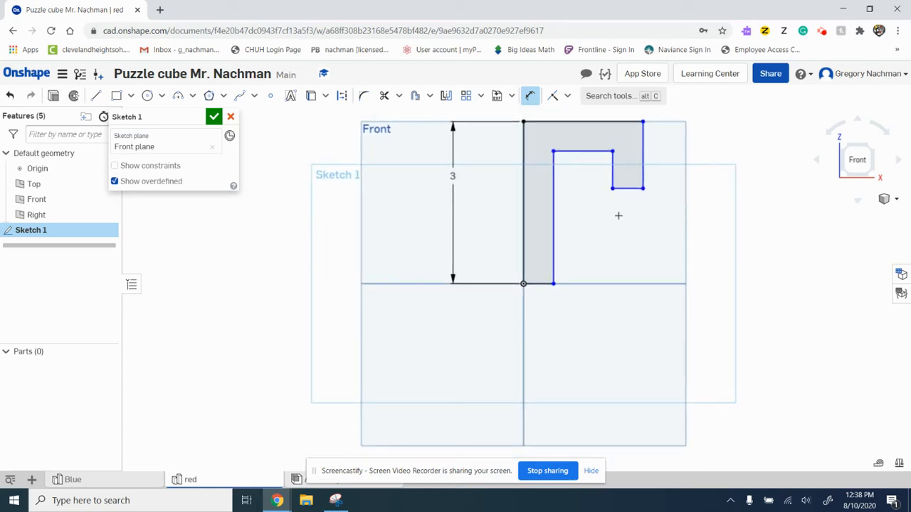
click(537, 283)
click(533, 317)
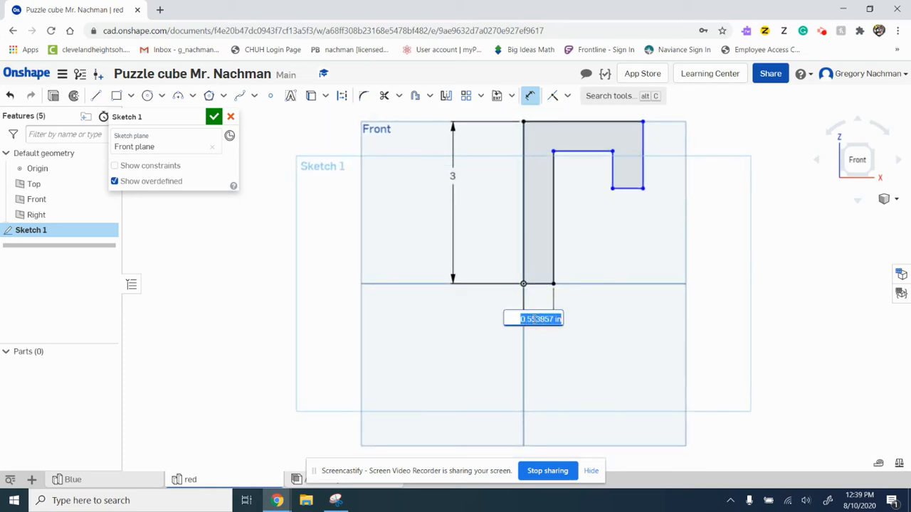
text(1)
key(Return)
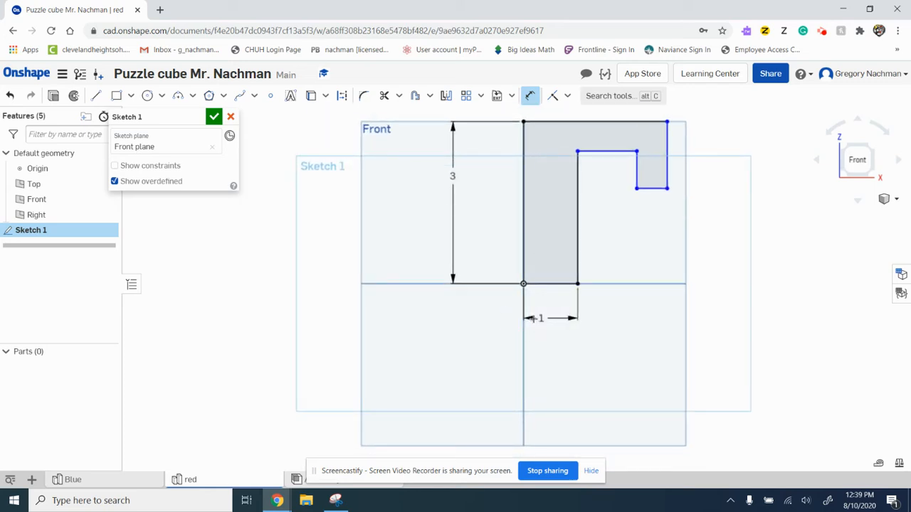
click(577, 243)
click(598, 245)
text(2)
key(Return)
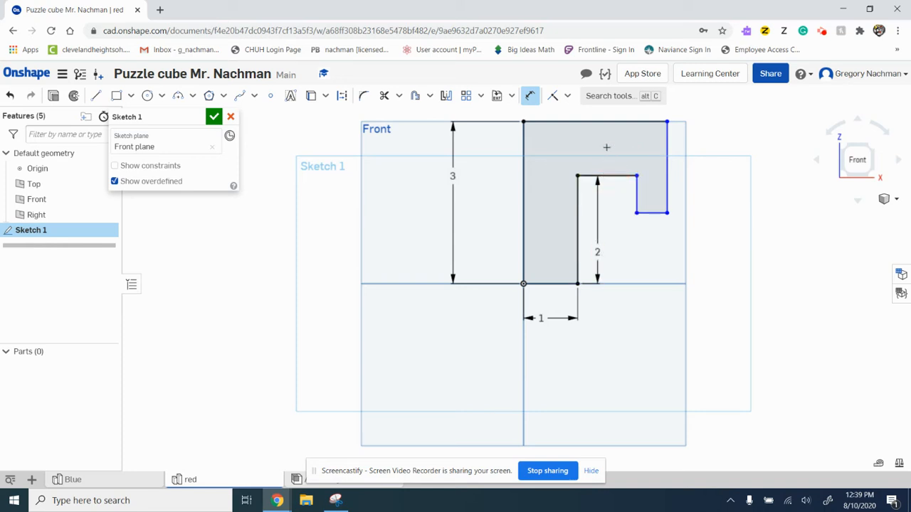
Try a 1 in dimension between the top edge and the inner horizontal edge, and delete it.
click(606, 122)
click(608, 121)
click(604, 176)
click(707, 139)
text(1)
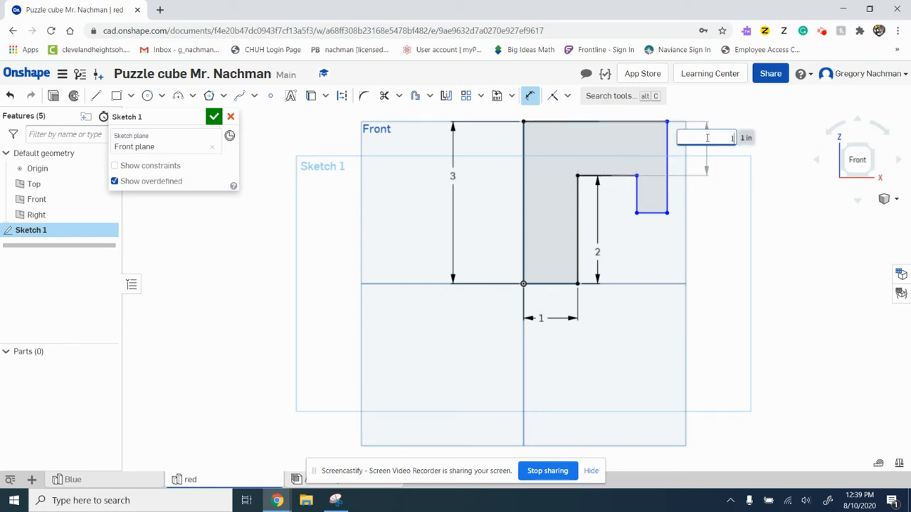
key(Return)
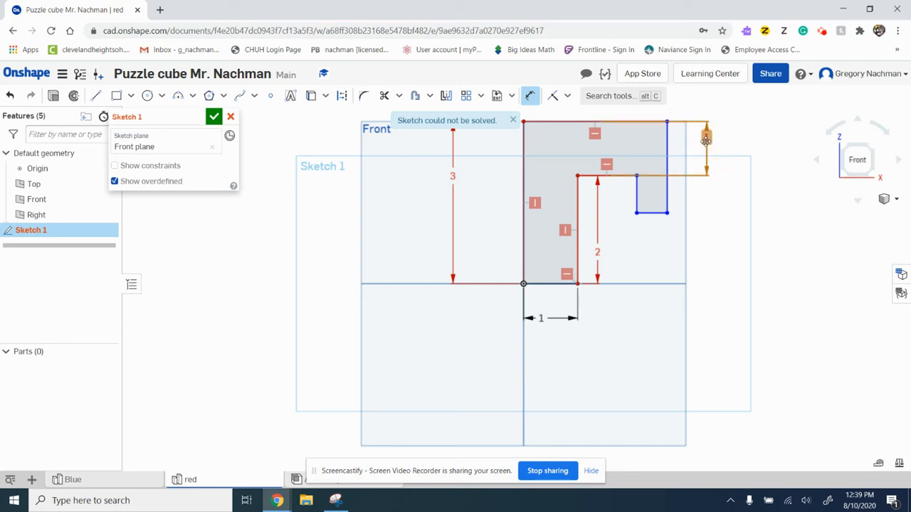
click(705, 140)
key(Delete)
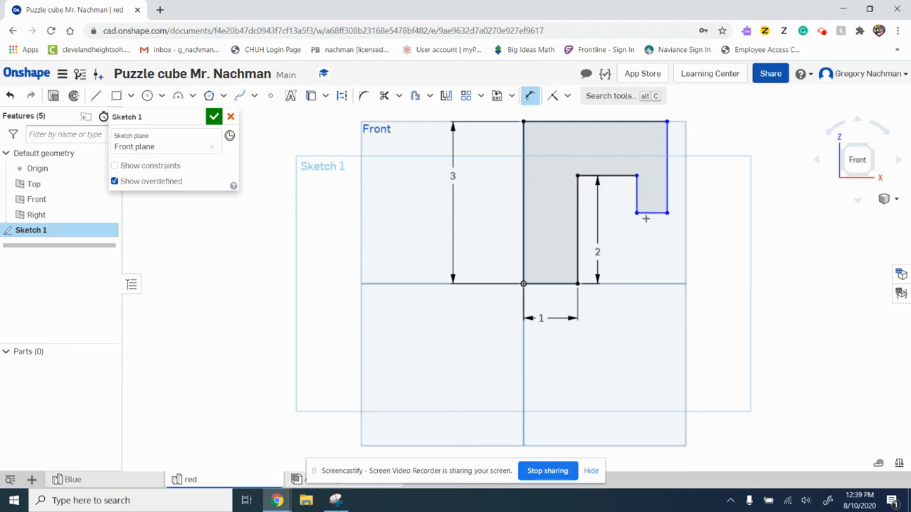
Dimension the gap between the inner vertical edges of the long and short legs to 1 in.
click(636, 192)
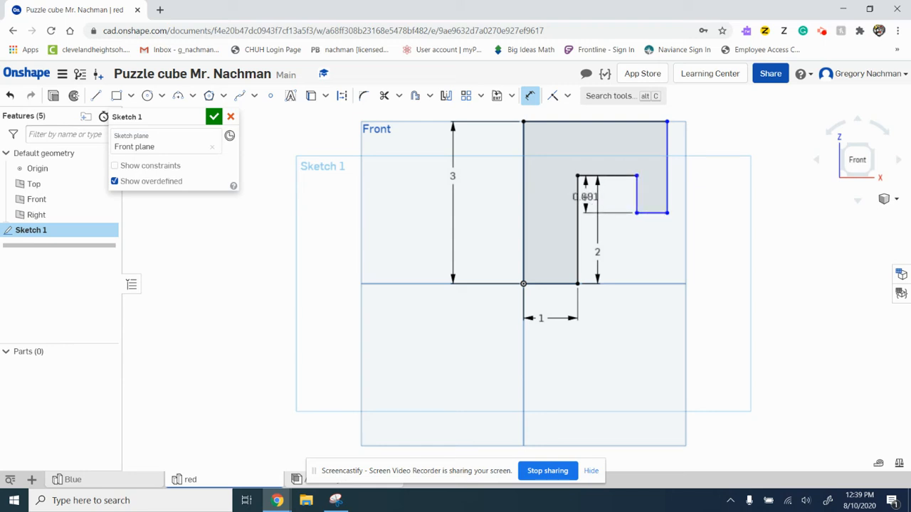
click(581, 196)
click(602, 347)
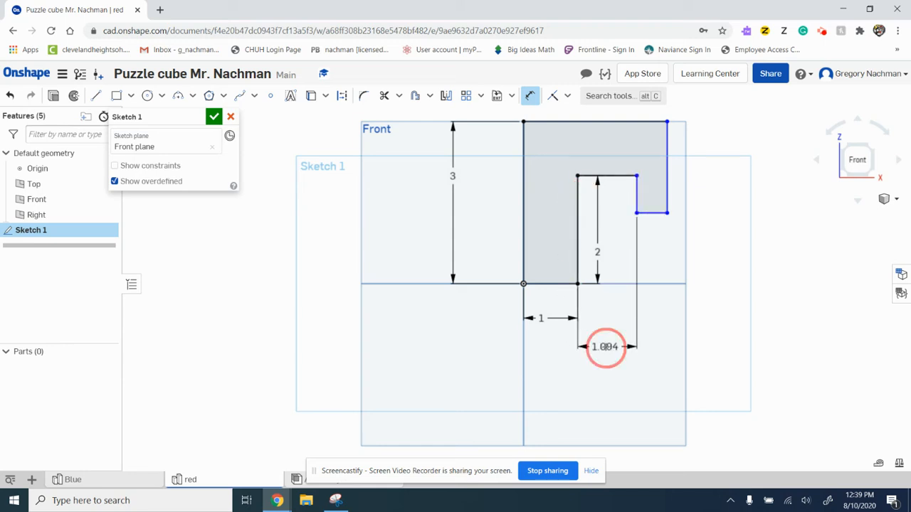
text(1)
key(Return)
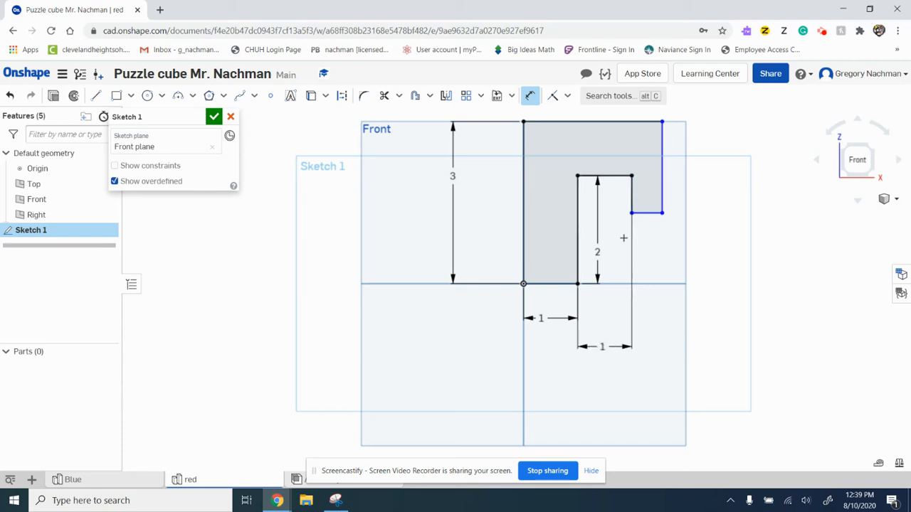
Dimension the bottom edge of the profile's short leg to 1 in.
click(648, 212)
click(652, 254)
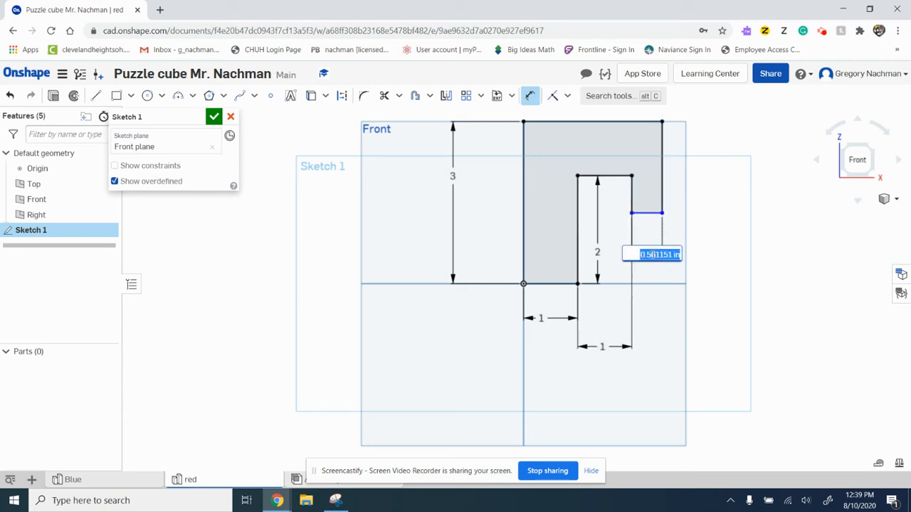
text(1)
key(Return)
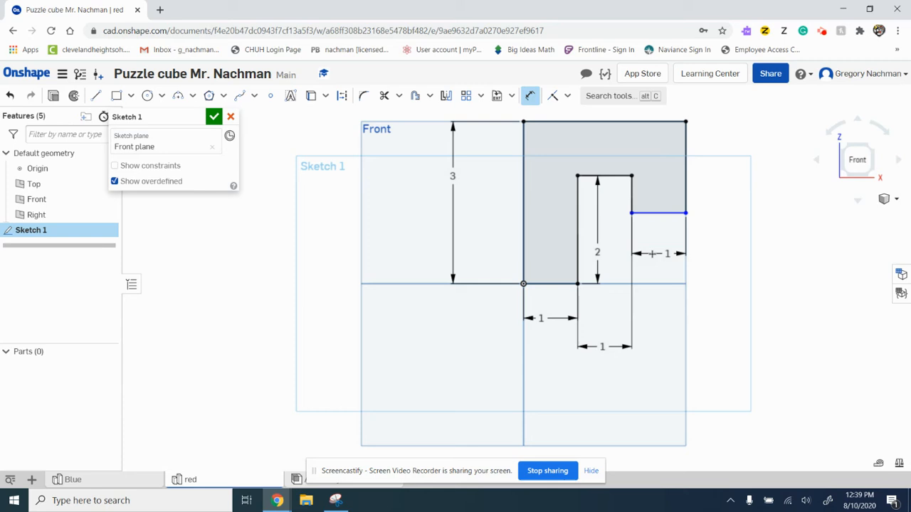
Dimension the short leg's outer vertical edge to 2 in and finish the sketch.
click(686, 147)
click(744, 155)
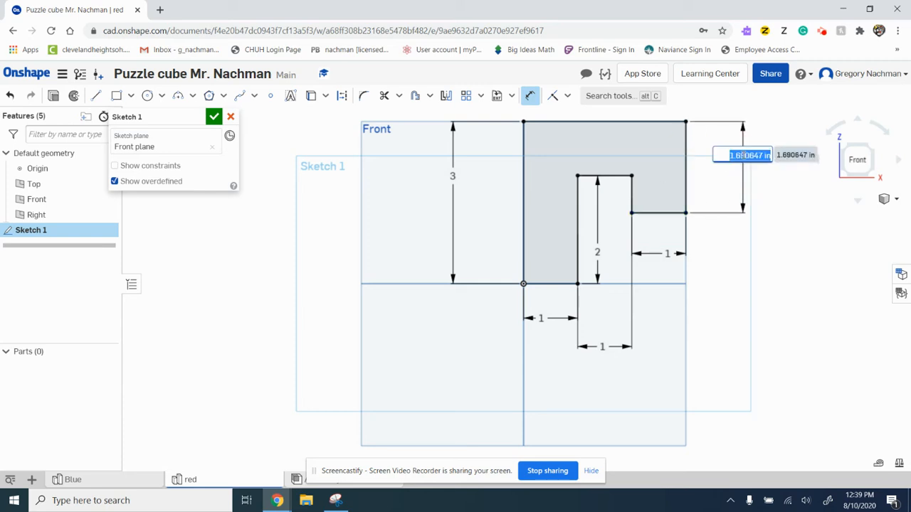
text(2)
key(Return)
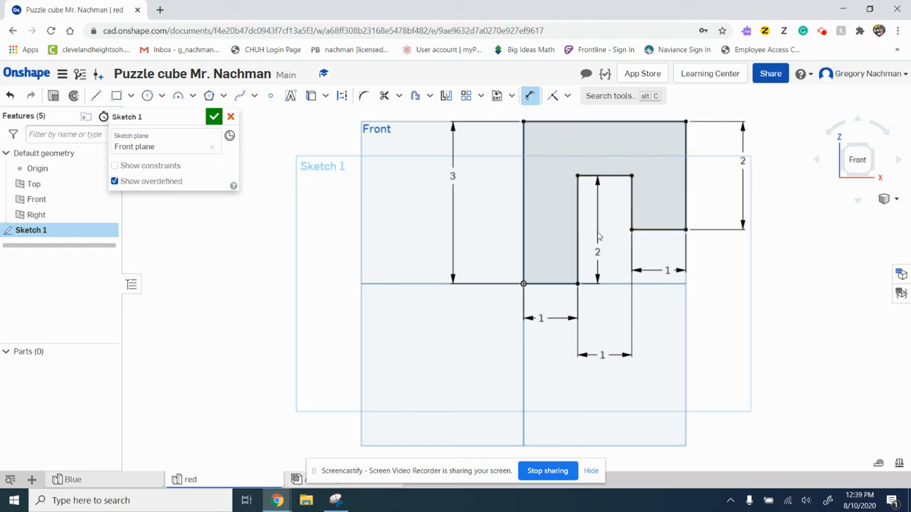
click(214, 116)
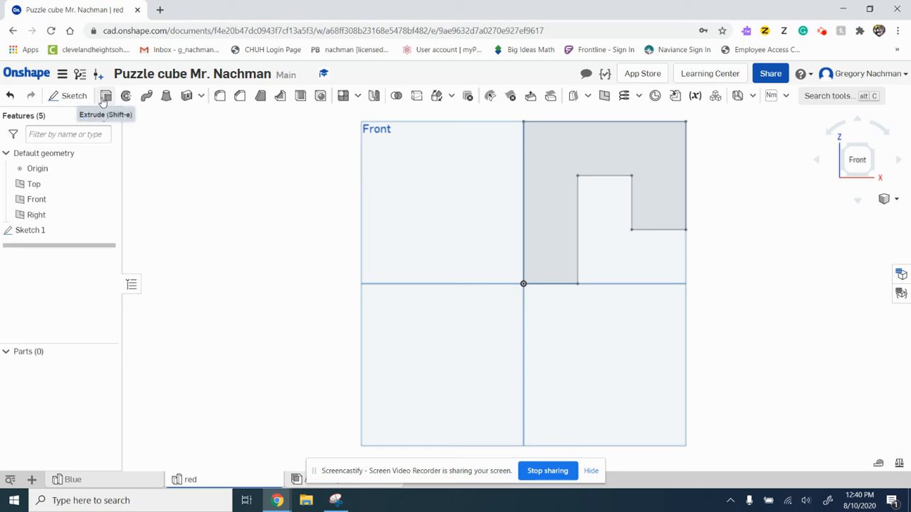
Extrude the hook-shaped sketch region 1 in as a new solid with a blind end.
click(303, 200)
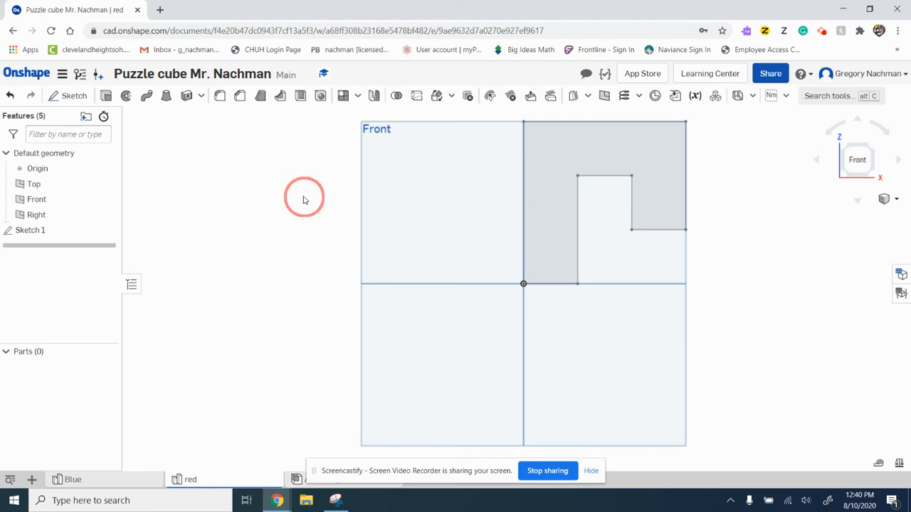
right_drag(303, 200, 264, 225)
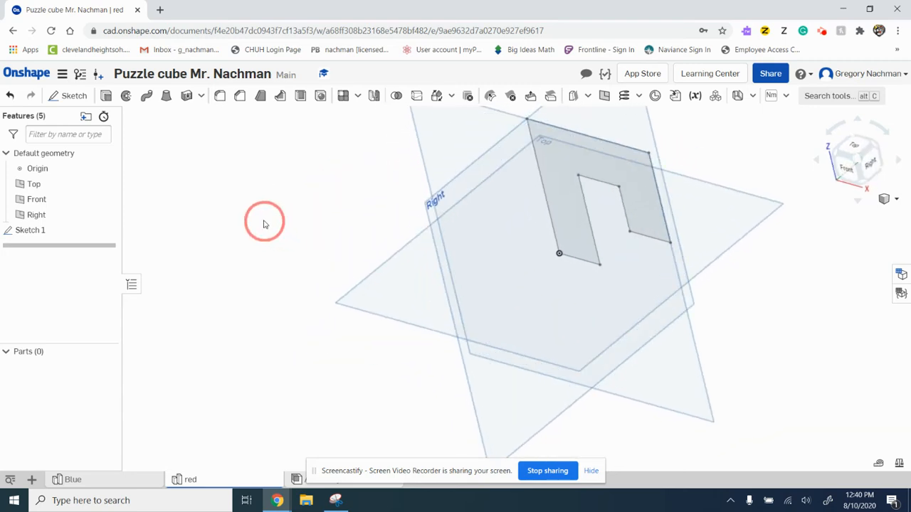
click(106, 95)
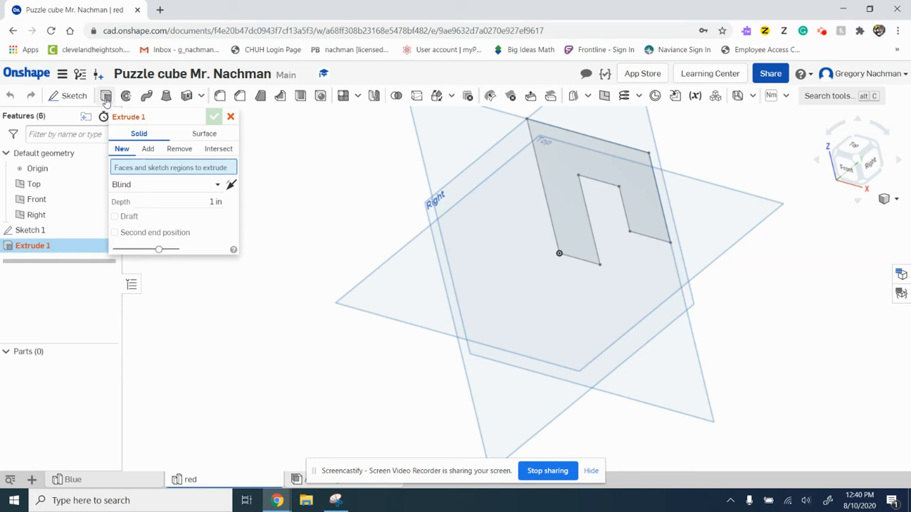
click(554, 155)
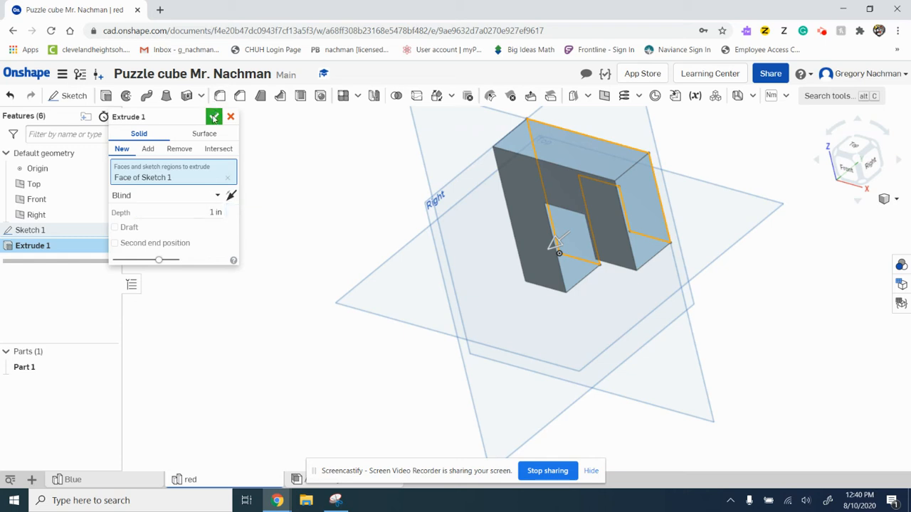
click(213, 118)
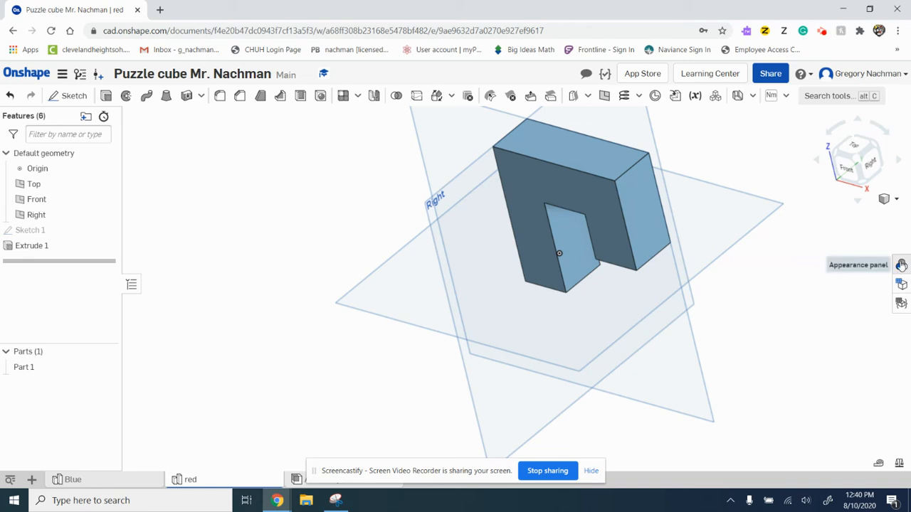
Start a new face appearance in the red Part Studio and set its color to red, FF0000.
click(112, 479)
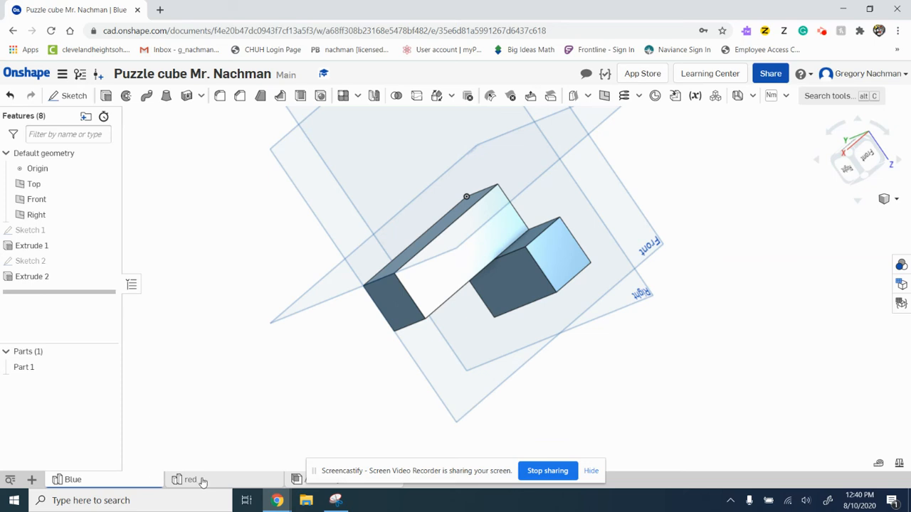
click(199, 480)
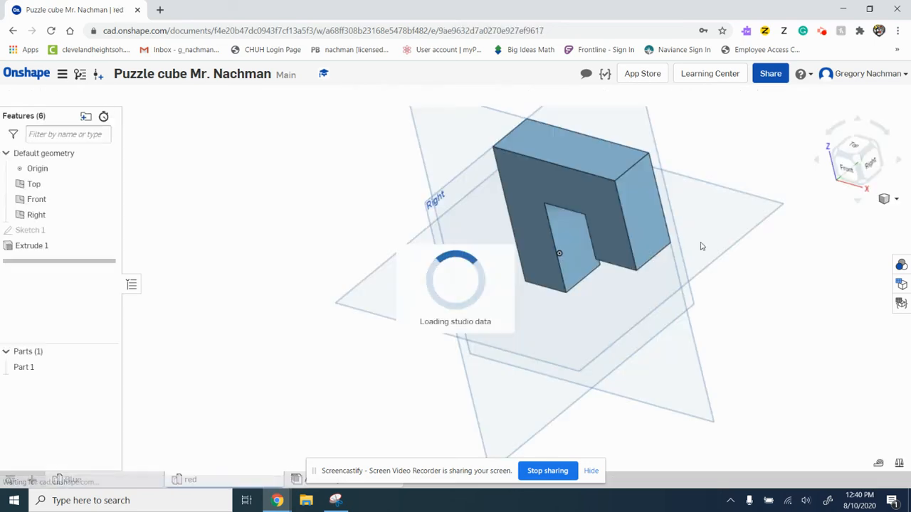
click(901, 269)
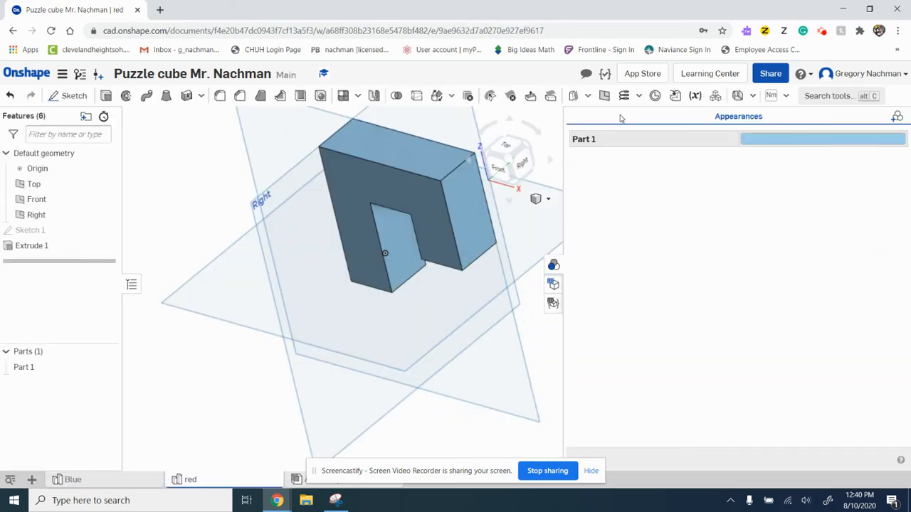
click(809, 147)
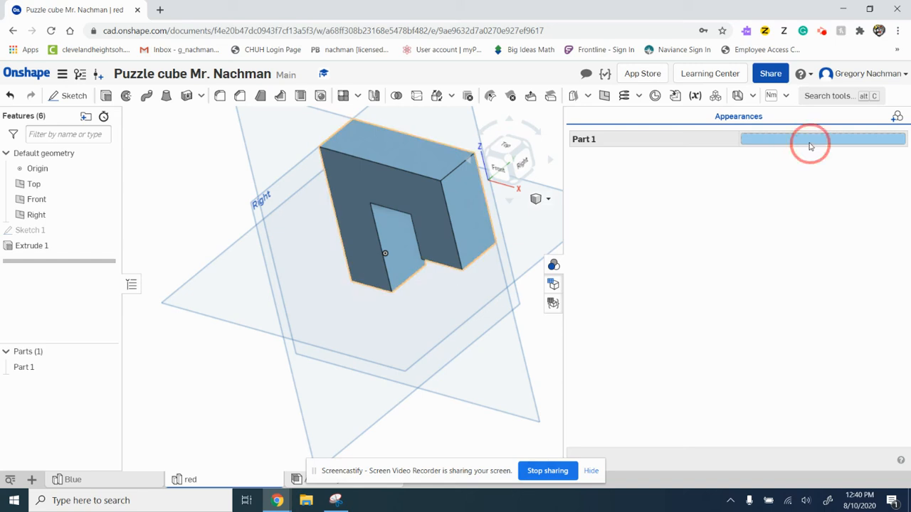
click(897, 120)
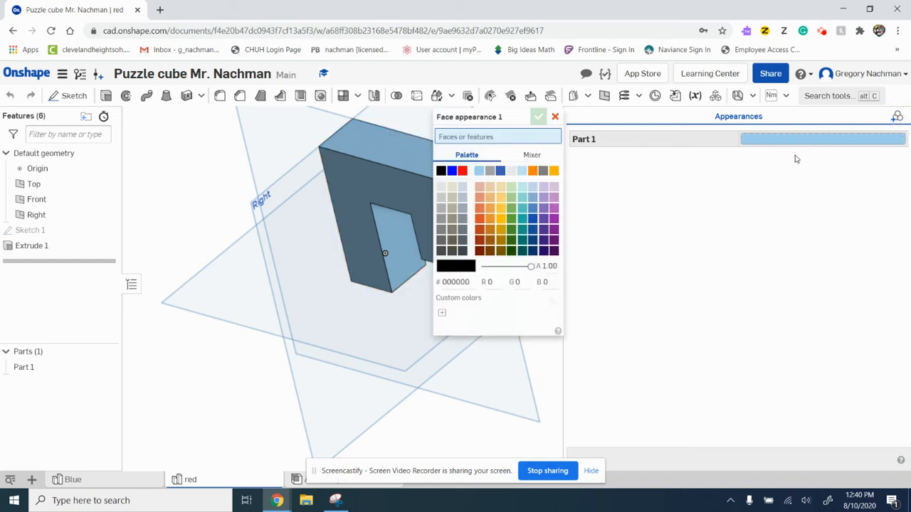
click(462, 171)
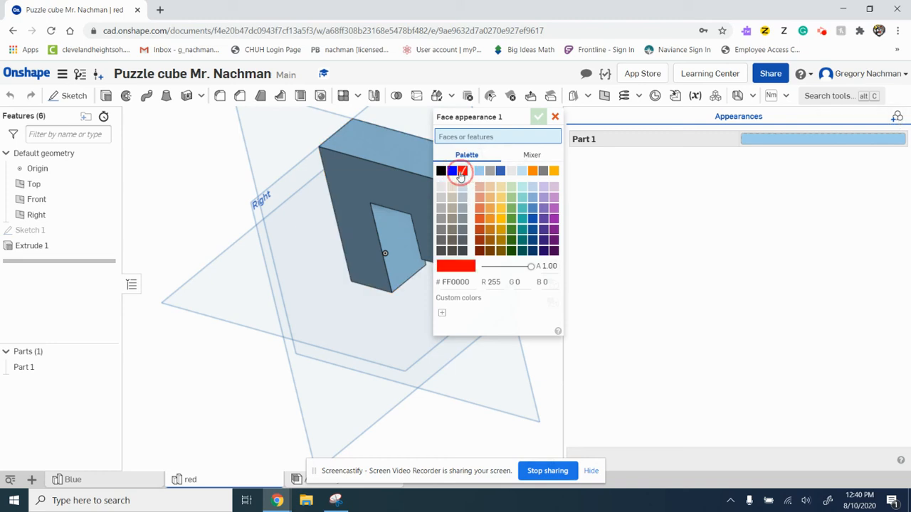
click(454, 273)
Assign the red appearance to five faces of the piece, including the top, the front and the long leg's inner face.
click(381, 155)
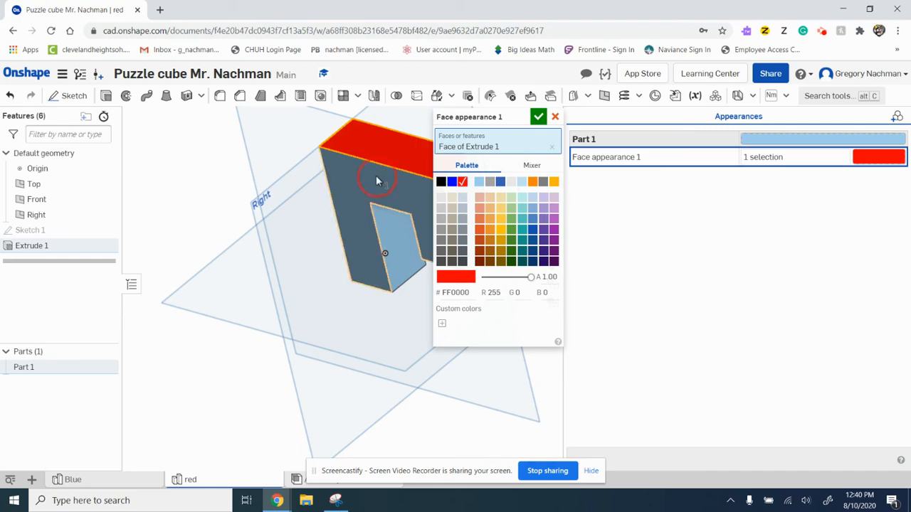
click(377, 180)
click(380, 235)
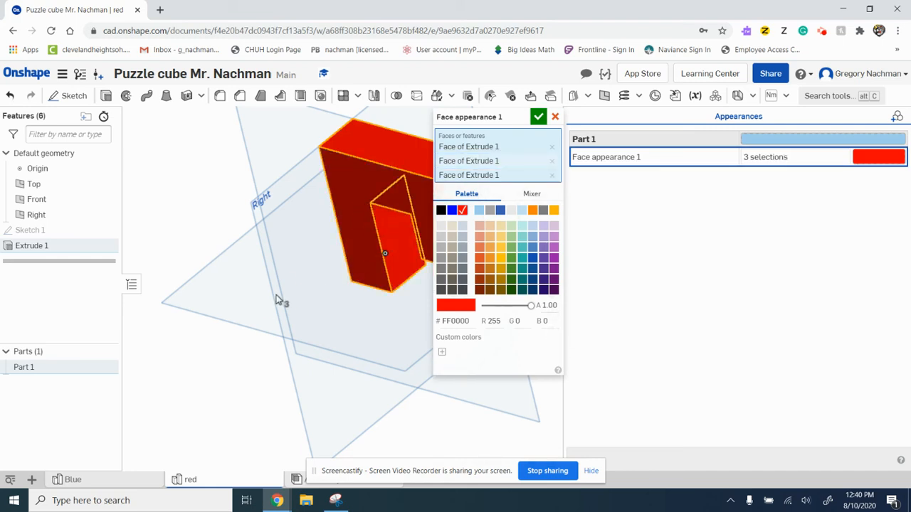
right_drag(281, 300, 246, 299)
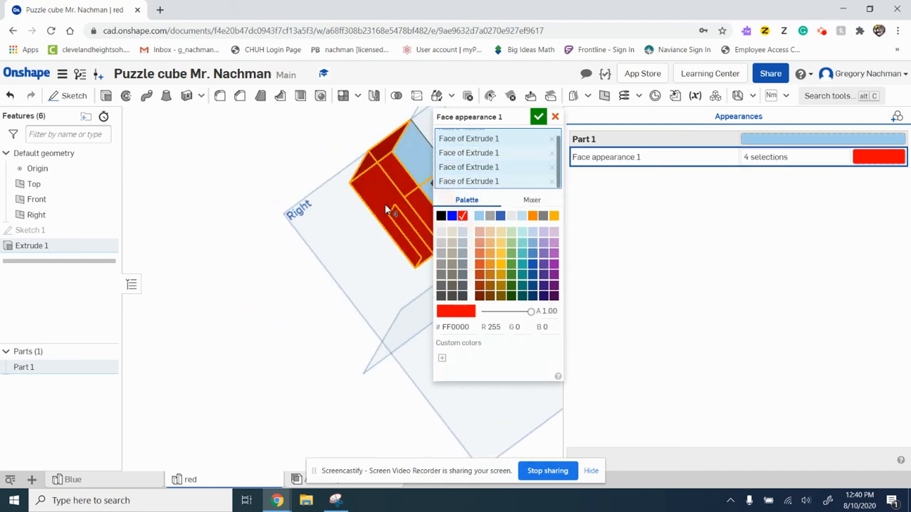
click(413, 164)
click(413, 162)
Add the piece's remaining five faces to the red appearance, accept it and close the appearance list.
right_drag(305, 181, 230, 206)
click(426, 137)
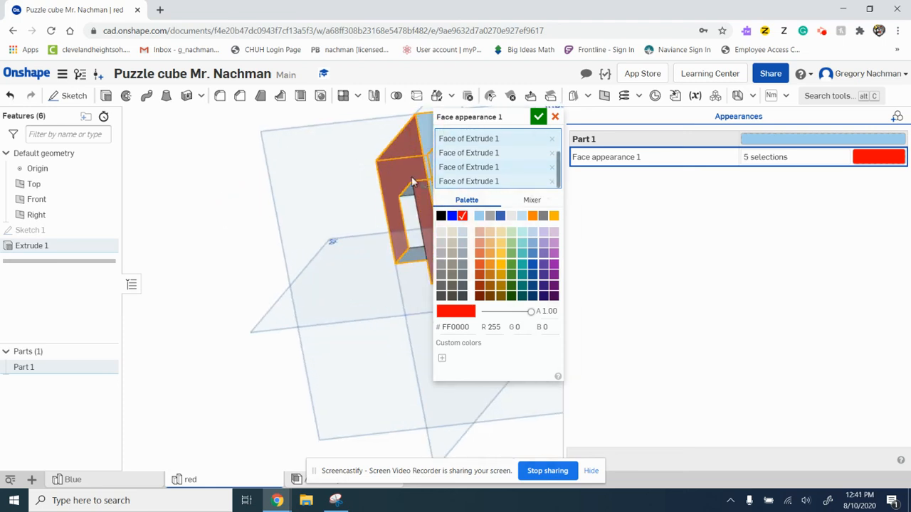
click(411, 230)
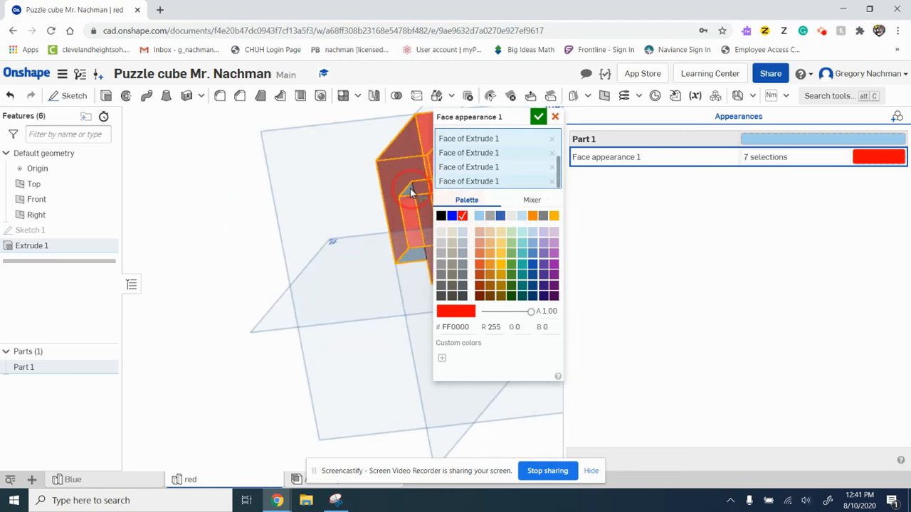
click(409, 191)
click(410, 268)
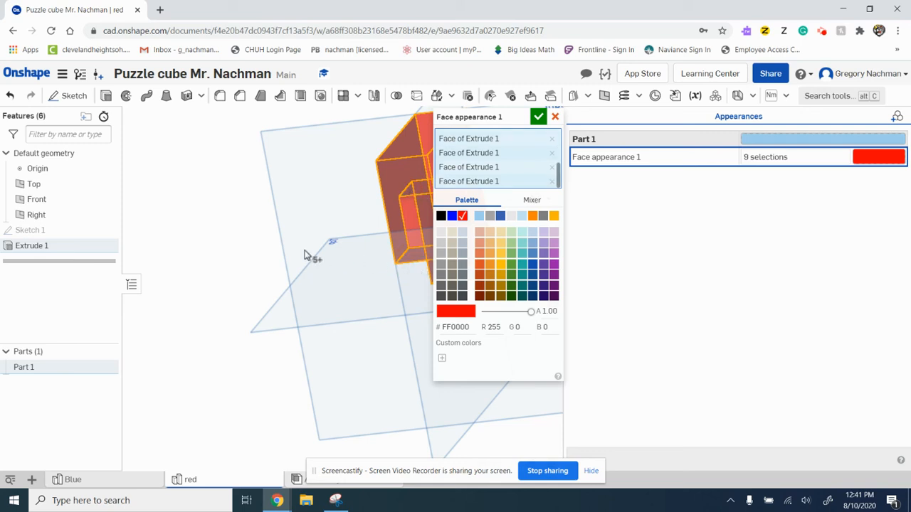
right_drag(305, 252, 231, 238)
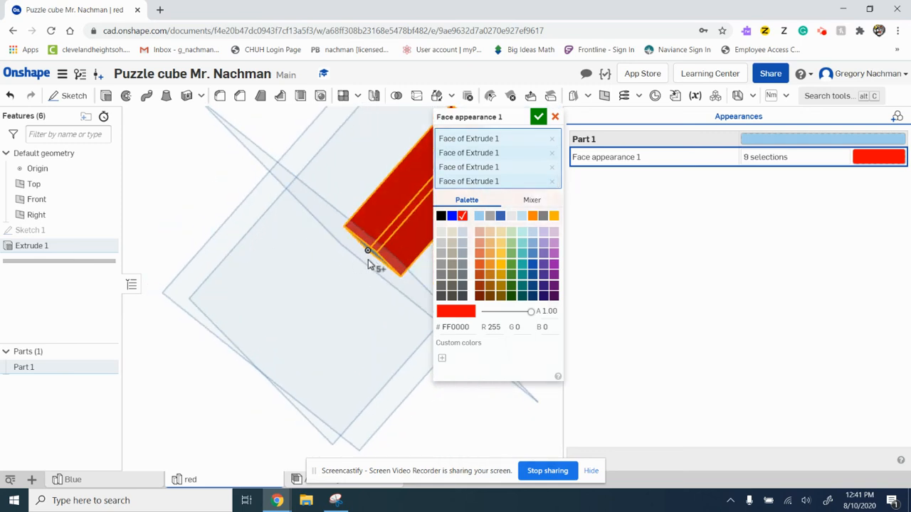
click(372, 258)
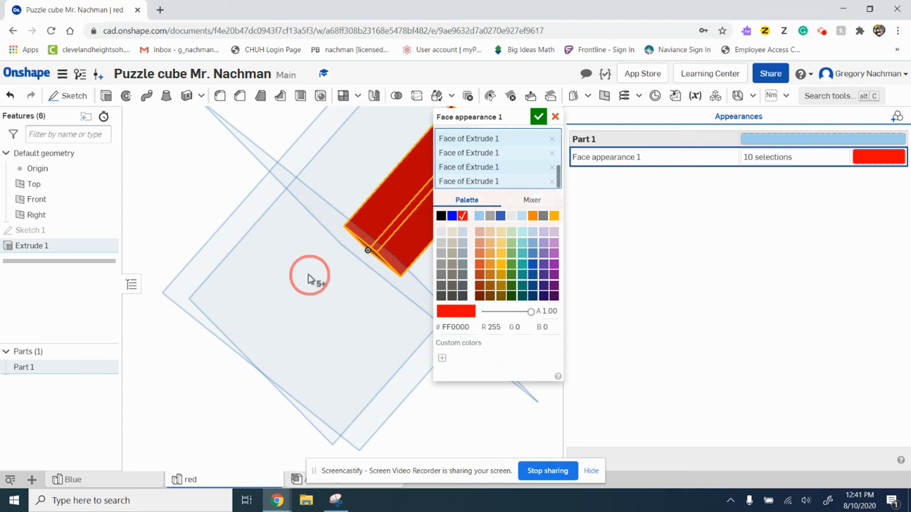
right_drag(309, 278, 315, 306)
click(538, 119)
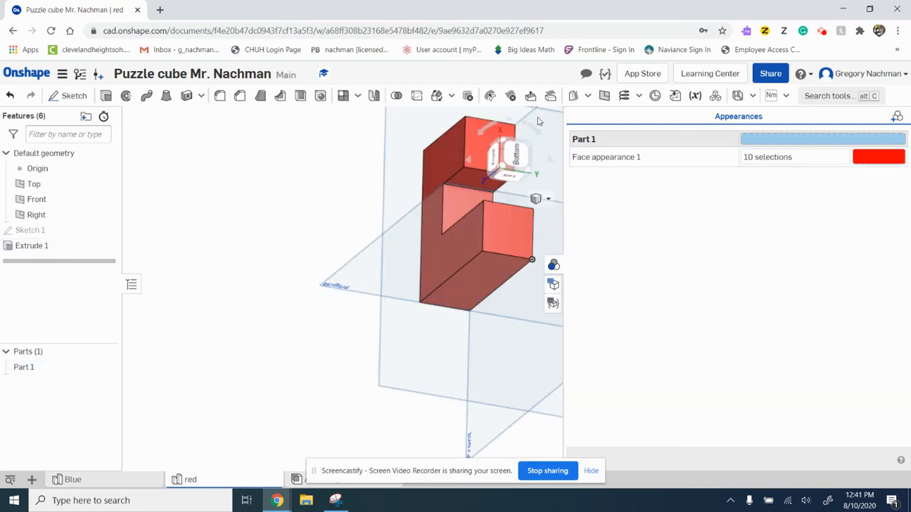
right_drag(372, 209, 300, 267)
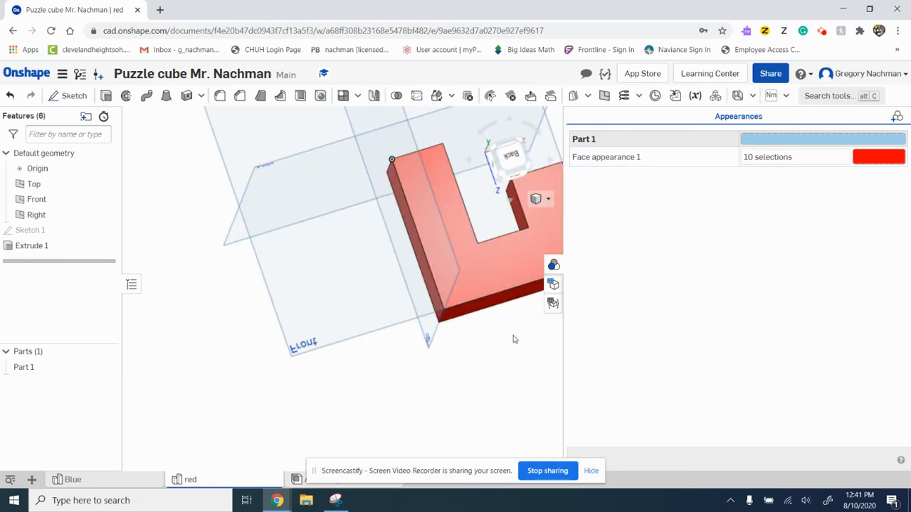
click(554, 266)
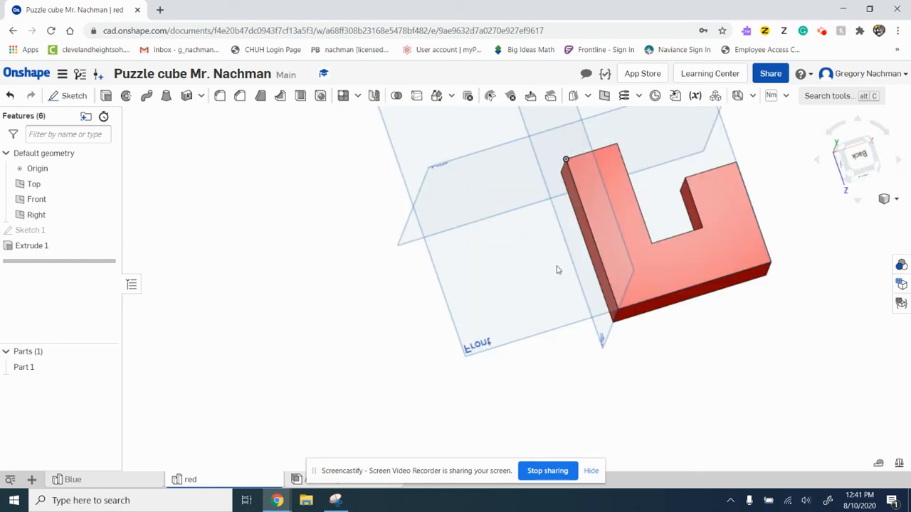
Fit the whole model in the view and zoom to a window around the red piece.
click(896, 199)
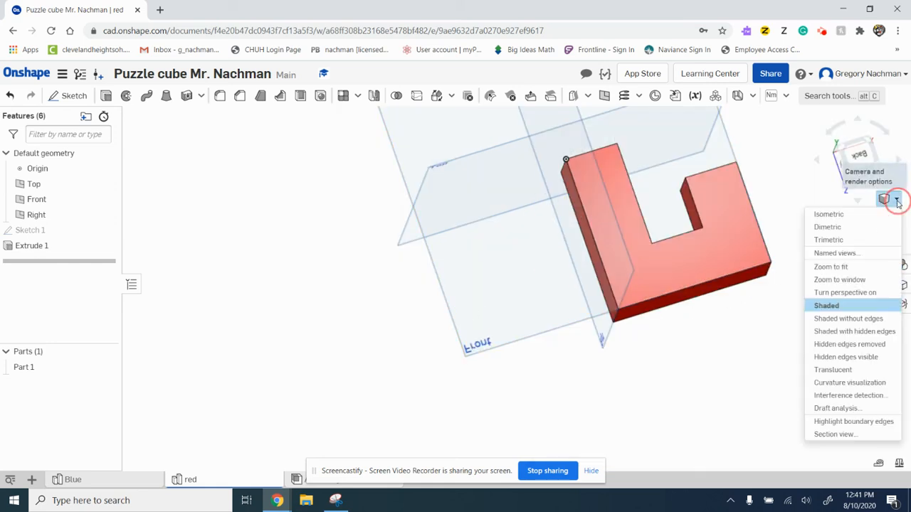
click(827, 267)
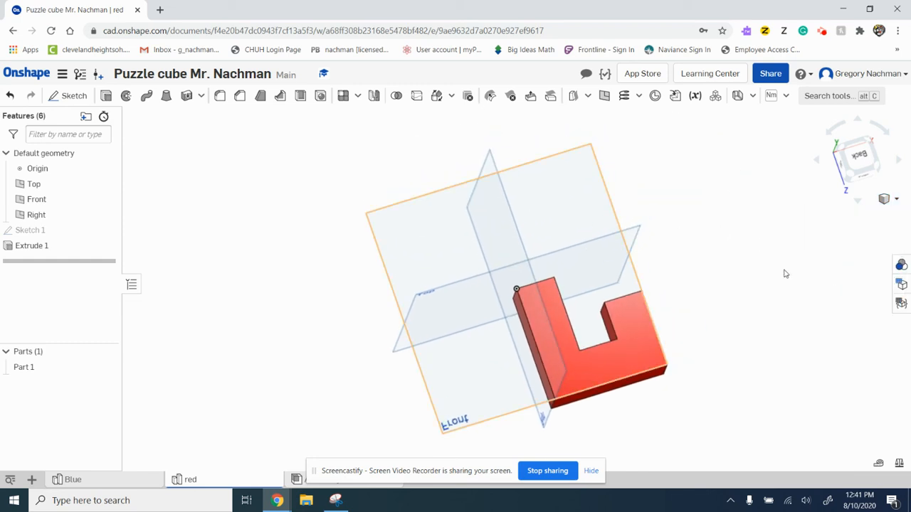
click(894, 200)
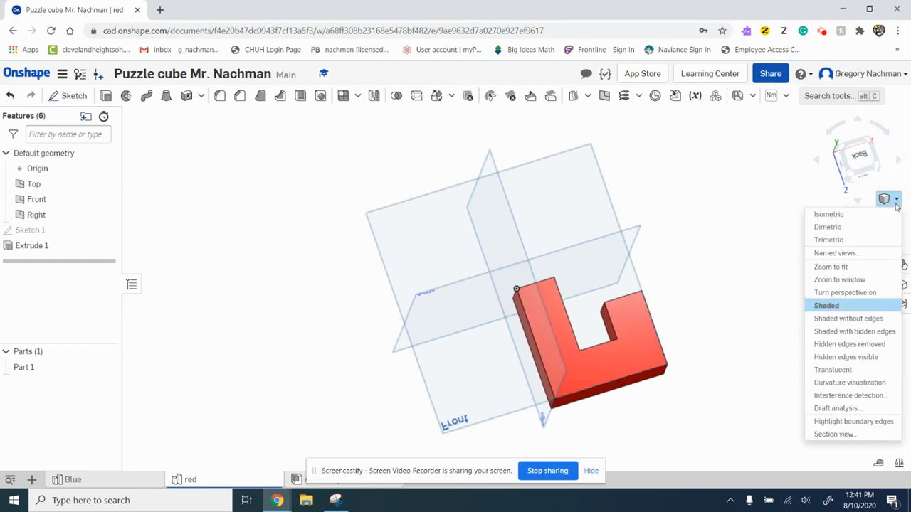
click(836, 281)
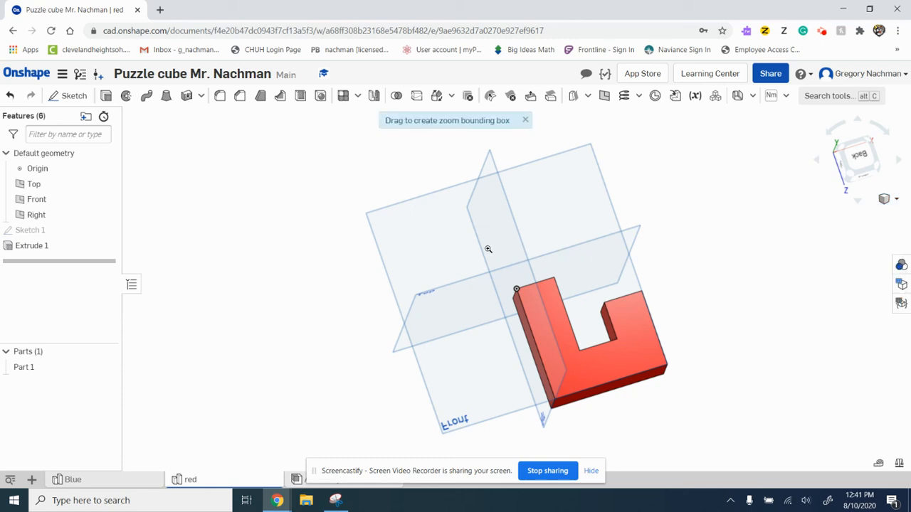
drag(488, 249, 710, 445)
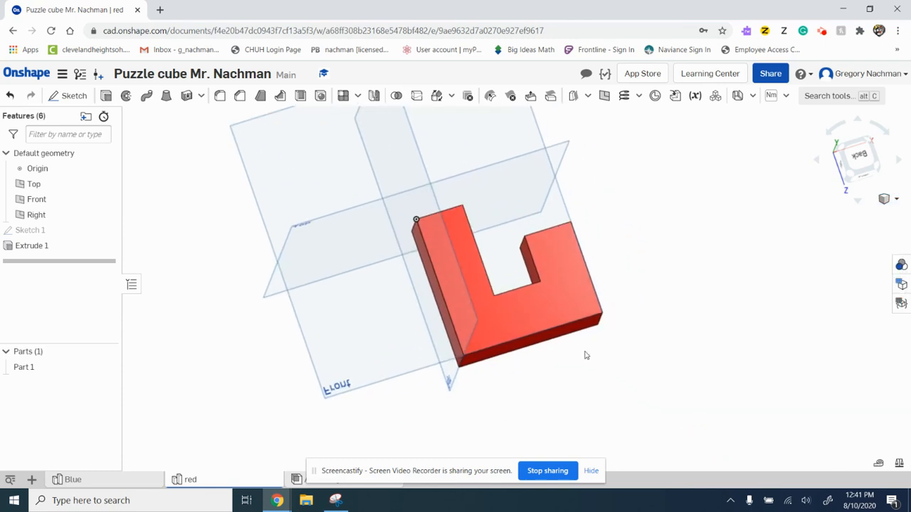
scroll(416, 253, down, 2)
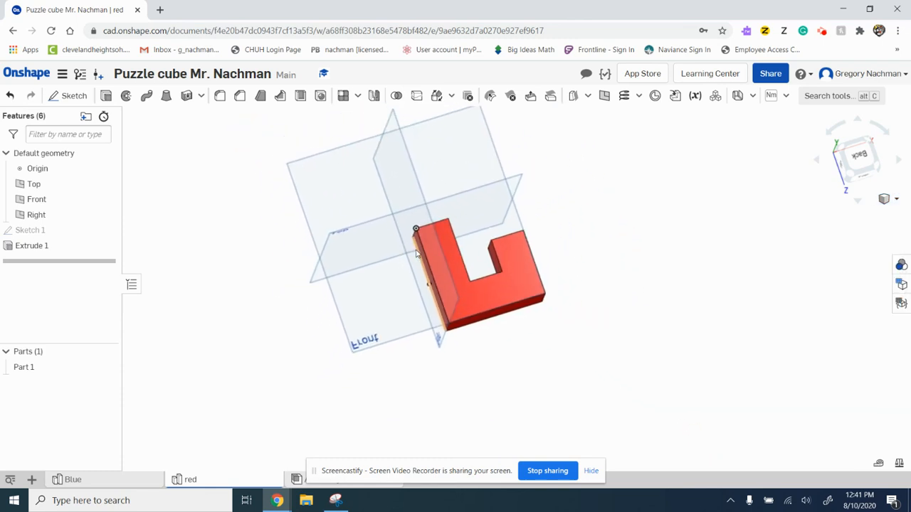
scroll(416, 252, up, 5)
scroll(417, 253, down, 5)
scroll(416, 253, up, 2)
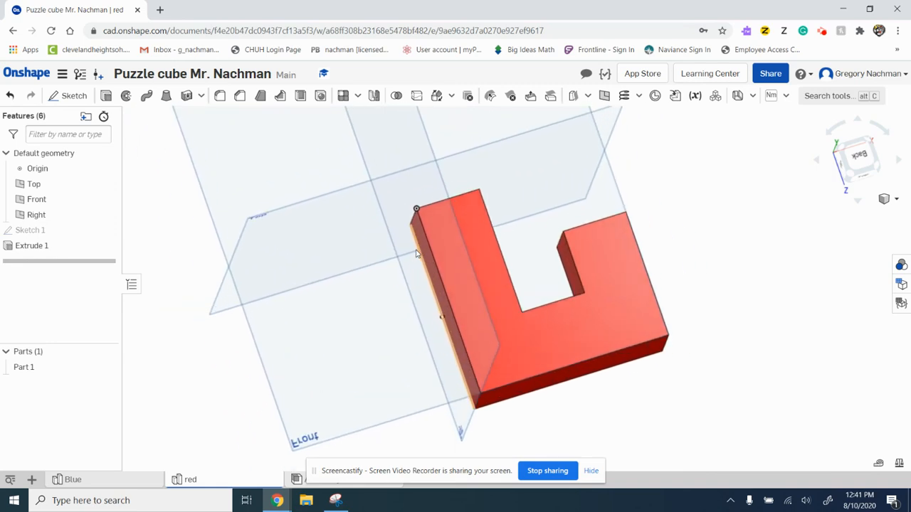
scroll(416, 253, down, 2)
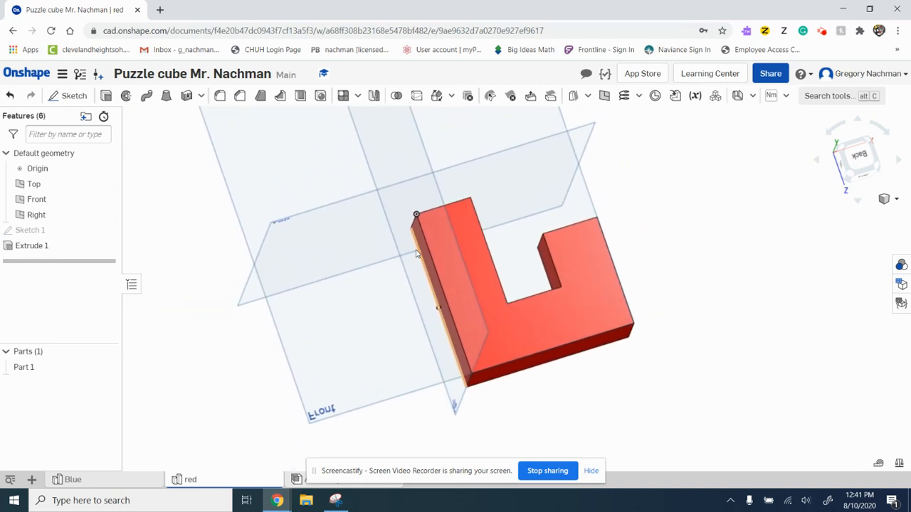
scroll(416, 253, up, 3)
scroll(416, 253, down, 3)
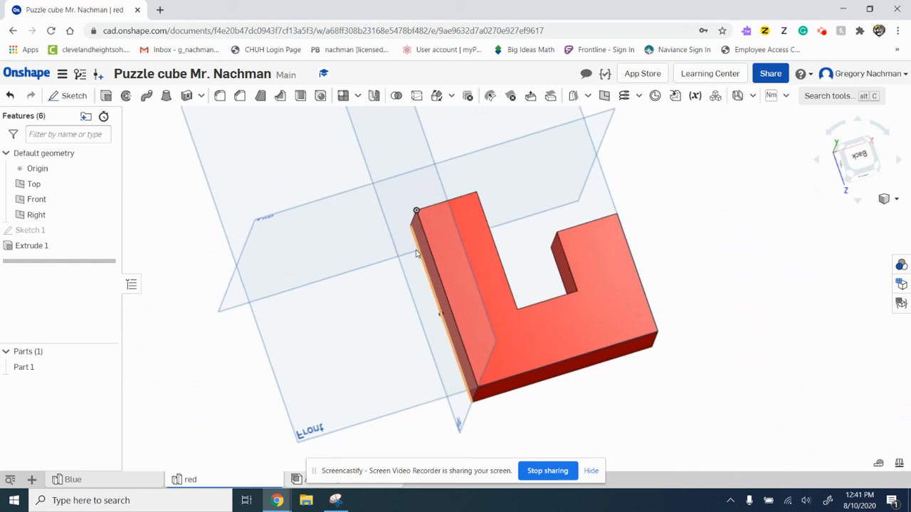
scroll(416, 253, up, 2)
scroll(416, 253, down, 2)
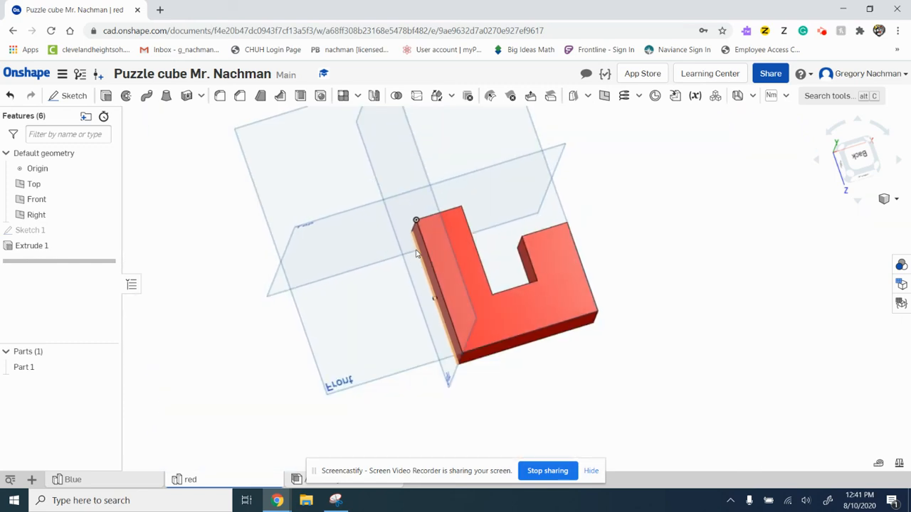
scroll(416, 252, up, 2)
scroll(416, 252, down, 2)
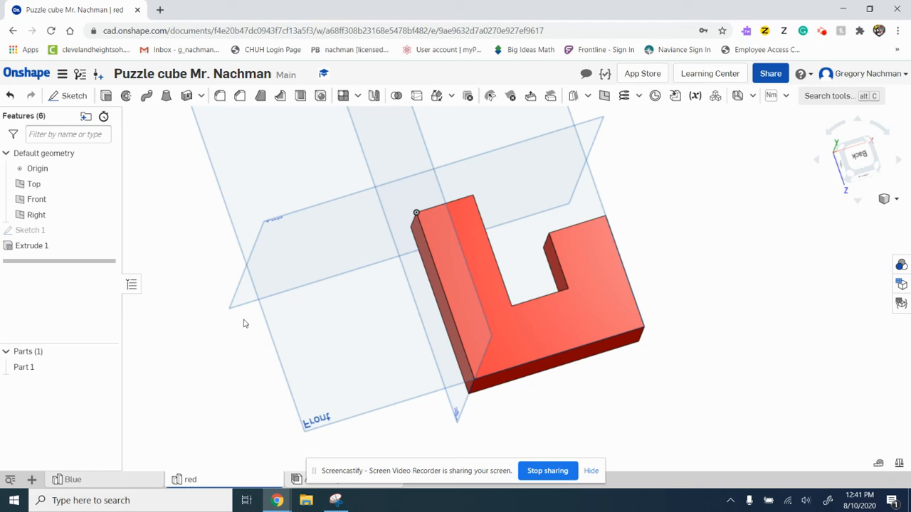
click(106, 480)
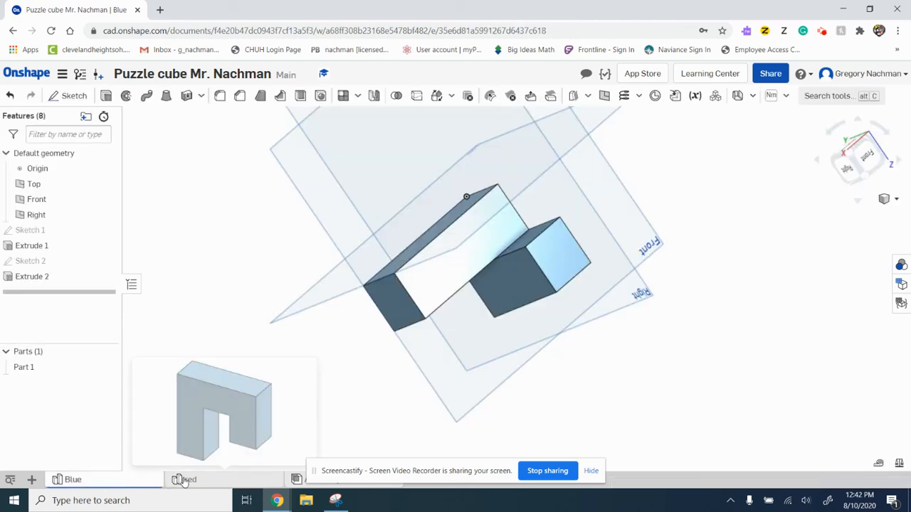
click(183, 481)
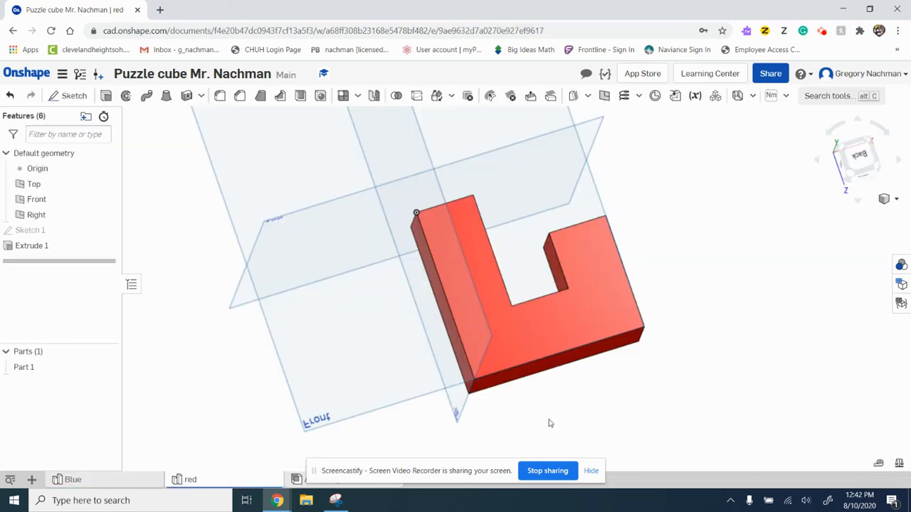